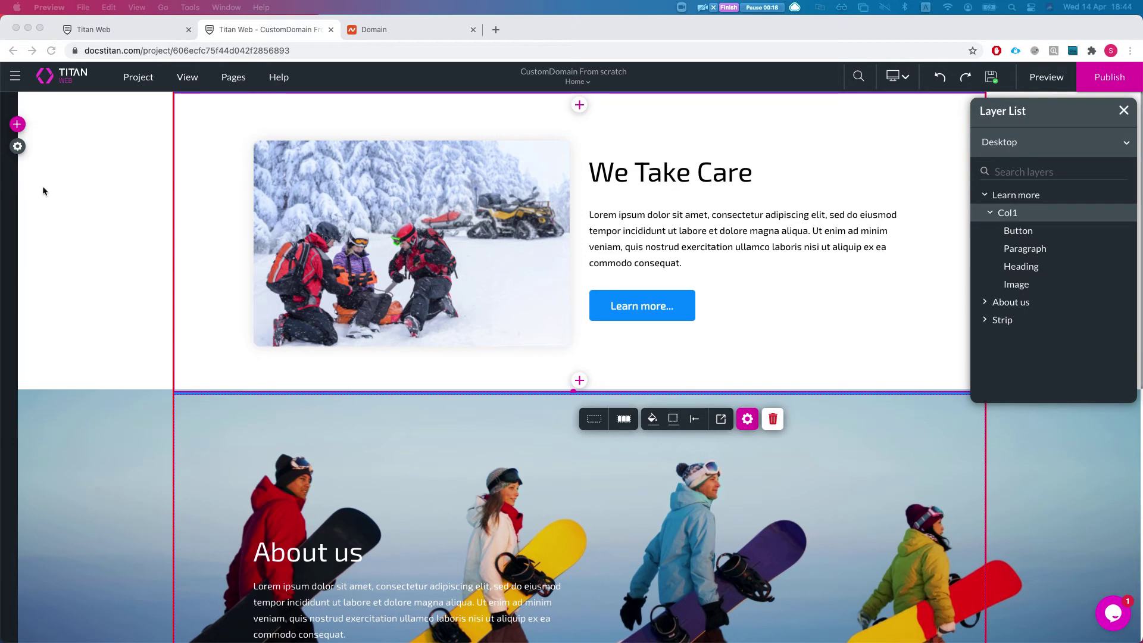
- Open the Titan Web project settings panel
left_click(18, 146)
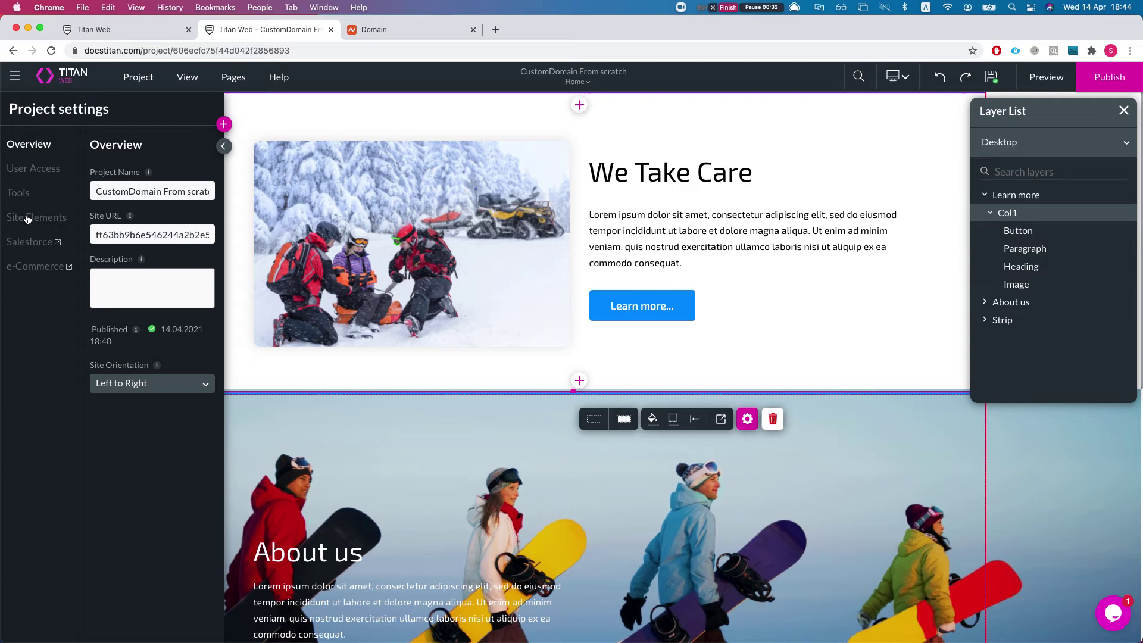
- Register 7frorce.io as a root custom domain under Tools to get its four name servers
left_click(26, 193)
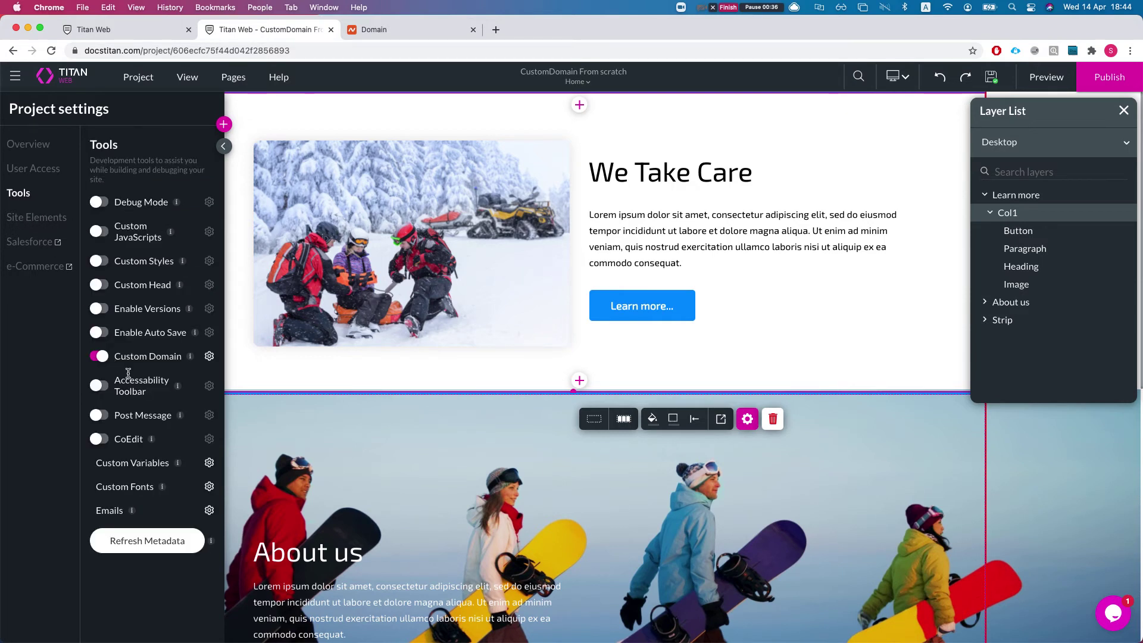
left_click(209, 357)
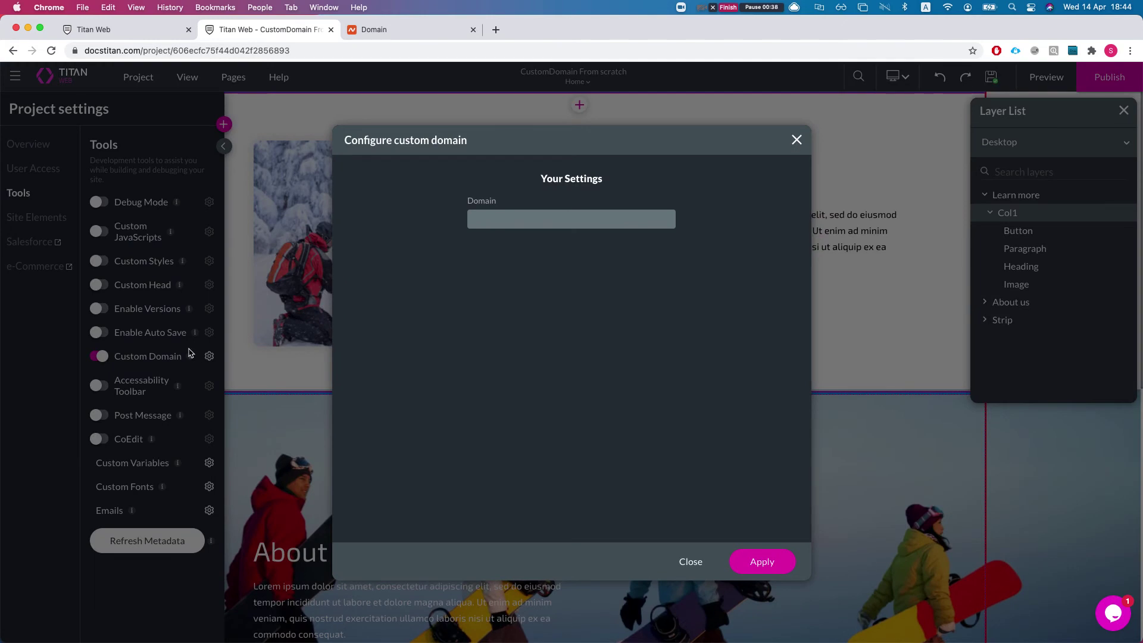
left_click(522, 225)
type("7frorce.io")
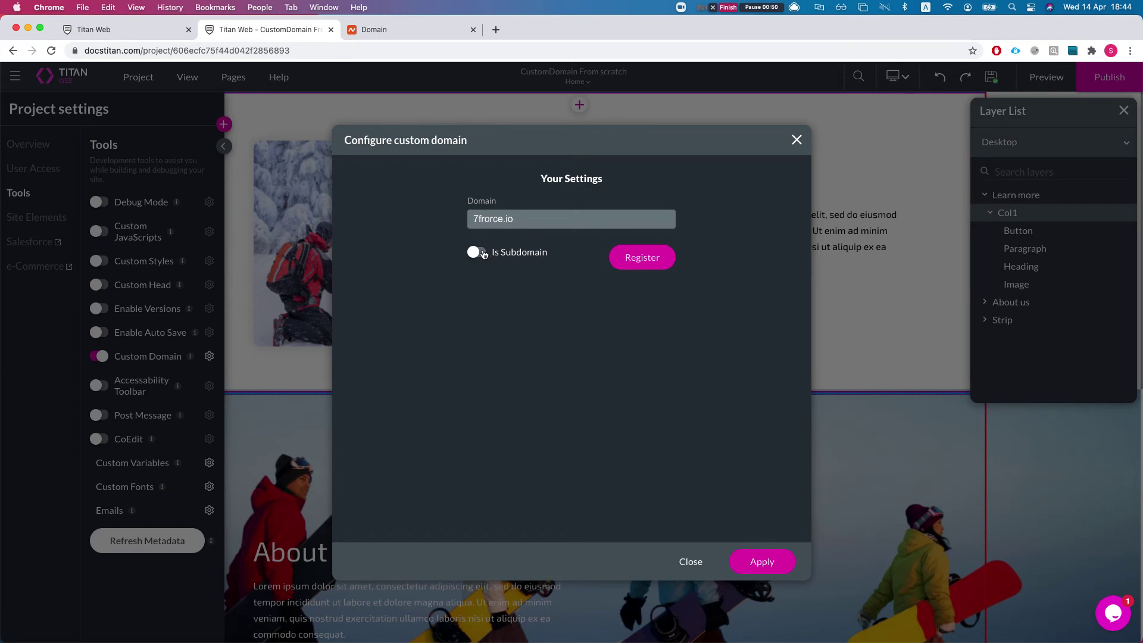
left_click(636, 266)
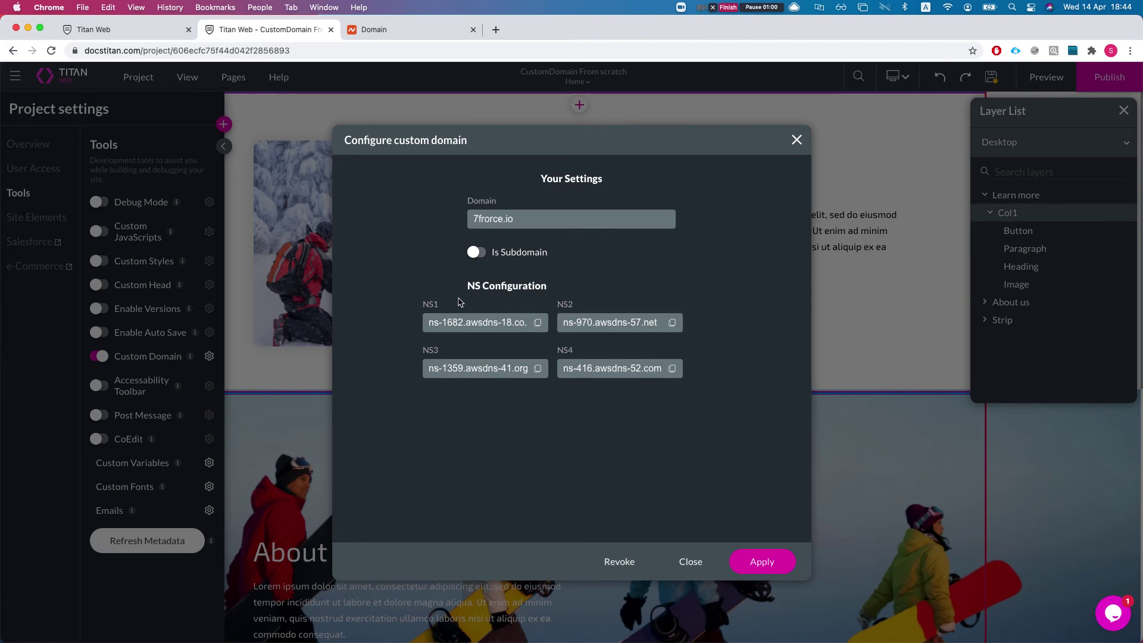
- On Namecheap's donkeyforce.xyz details page, set the nameserver type to Namecheap BasicDNS
left_click(388, 34)
scroll(419, 291, "up", 2)
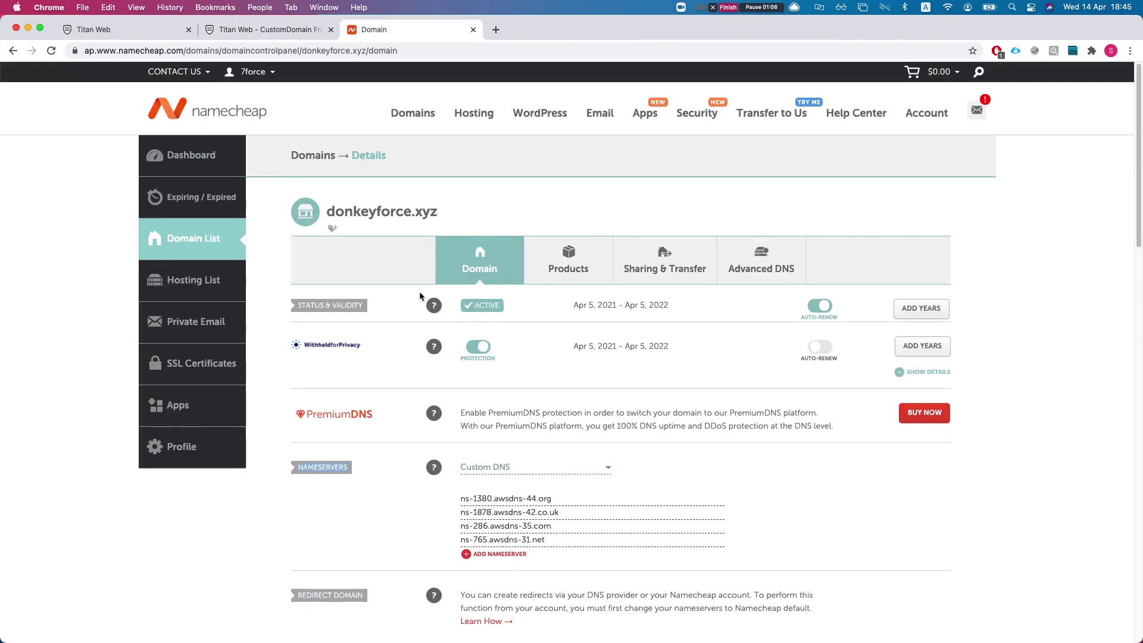
scroll(417, 295, "down", 2)
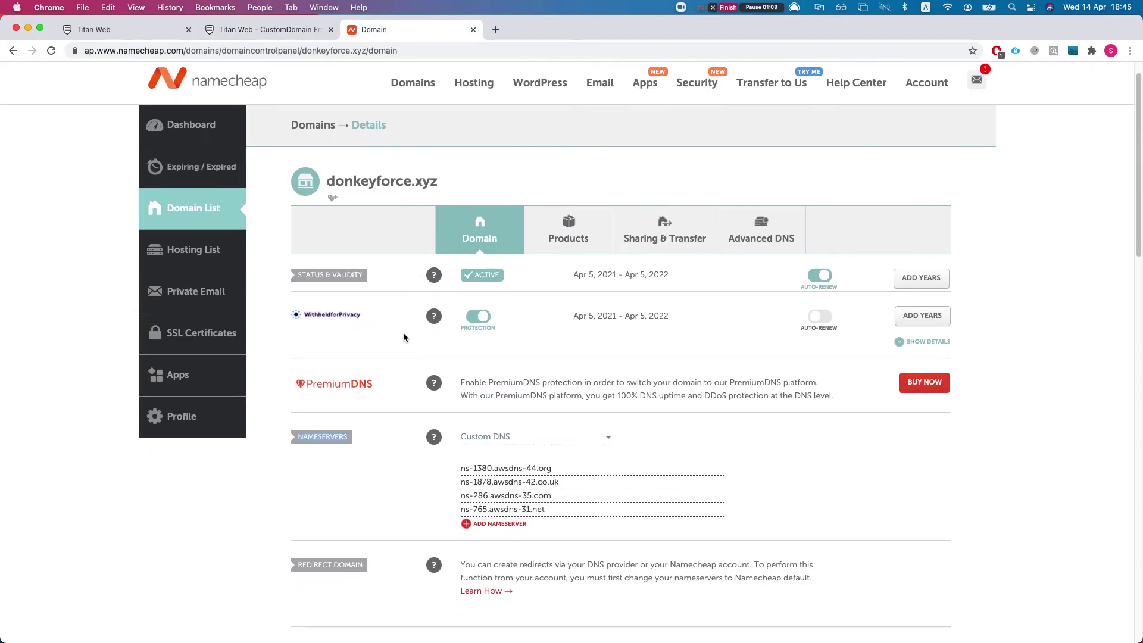
scroll(512, 439, "down", 1)
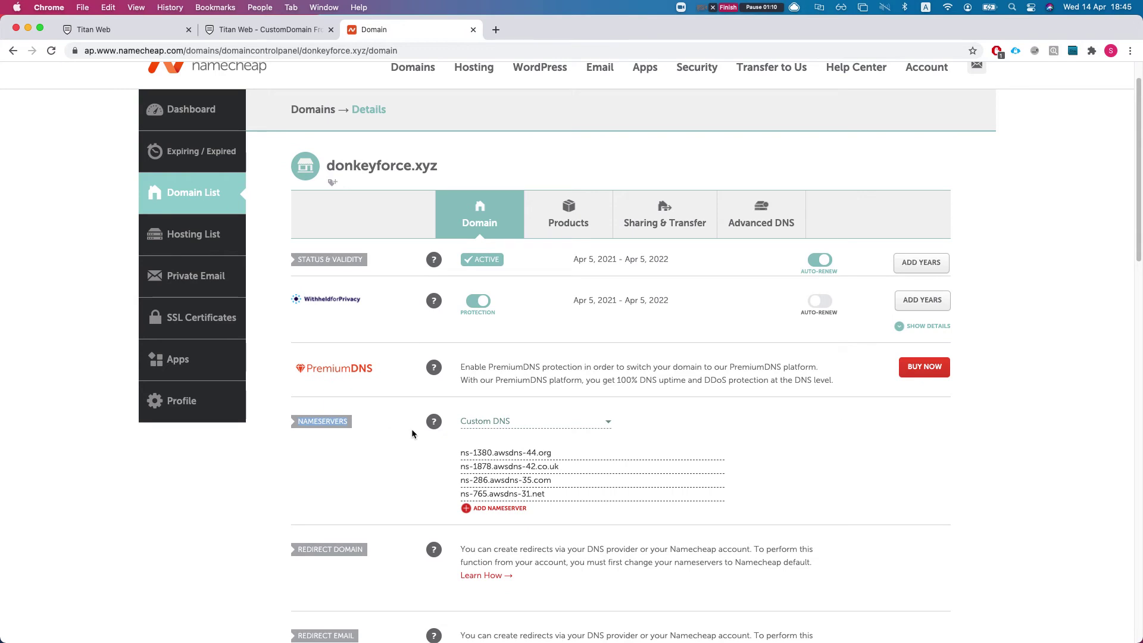
scroll(413, 434, "down", 1)
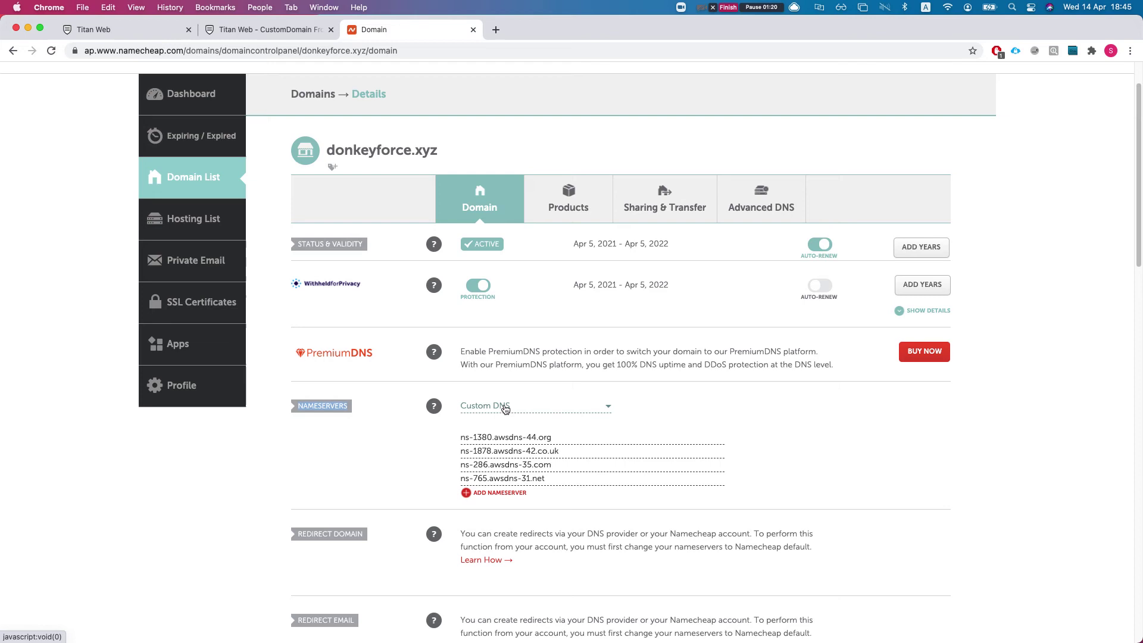
scroll(502, 414, "up", 1)
scroll(491, 433, "down", 1)
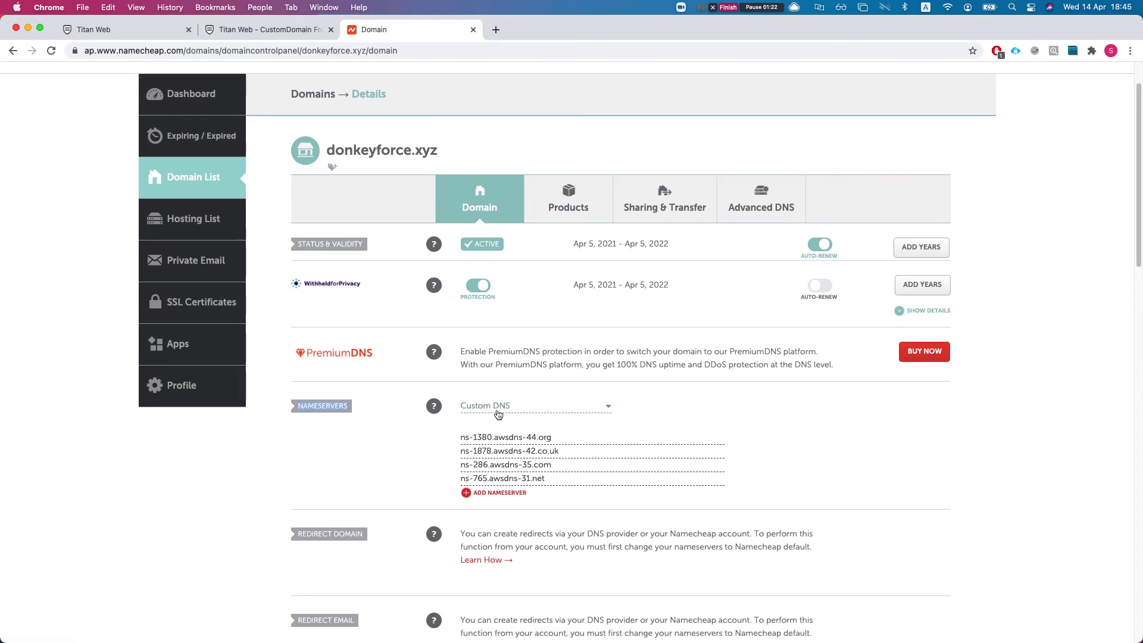
left_click(498, 415)
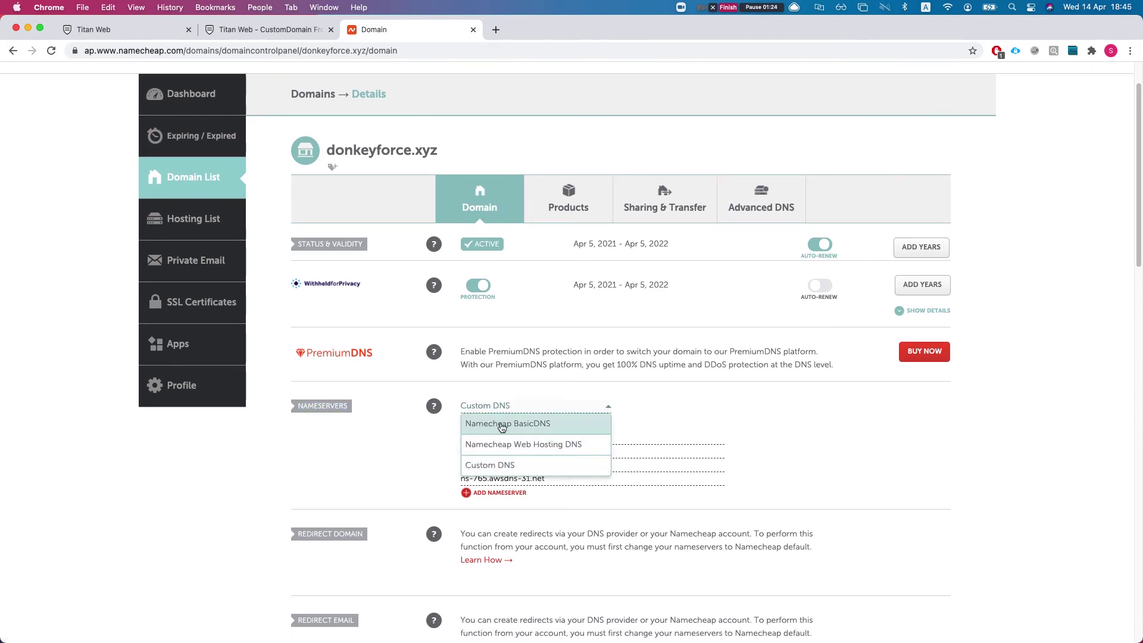
left_click(503, 424)
- Switch the nameservers back to Custom DNS and select the first nameserver's text
left_click(518, 412)
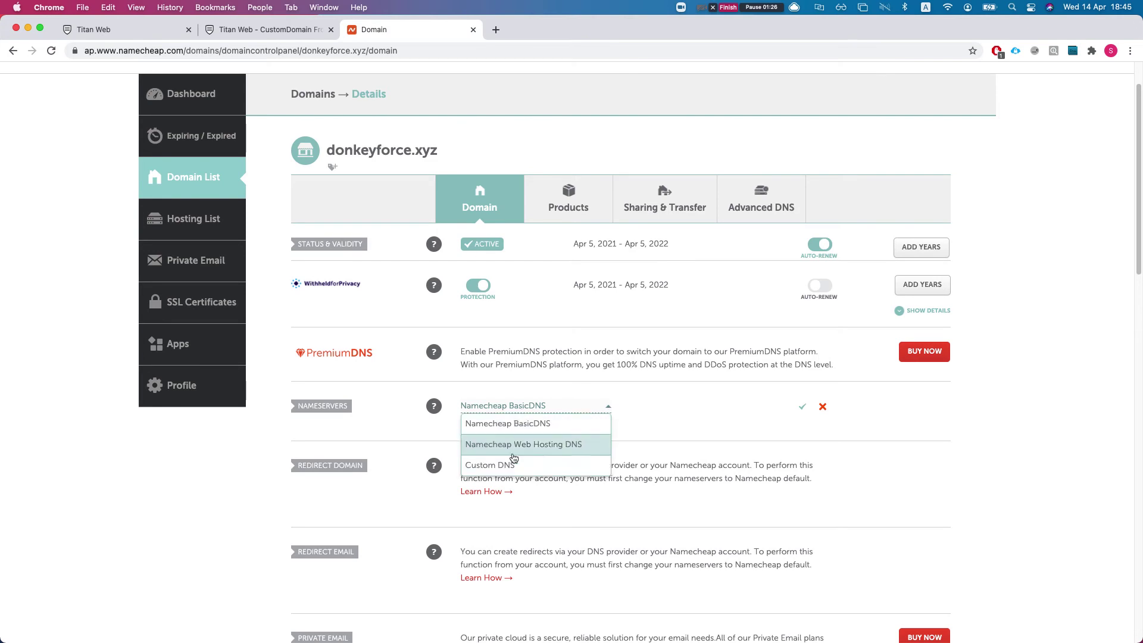
left_click(506, 468)
left_click_drag(488, 438, 551, 438)
left_click(274, 30)
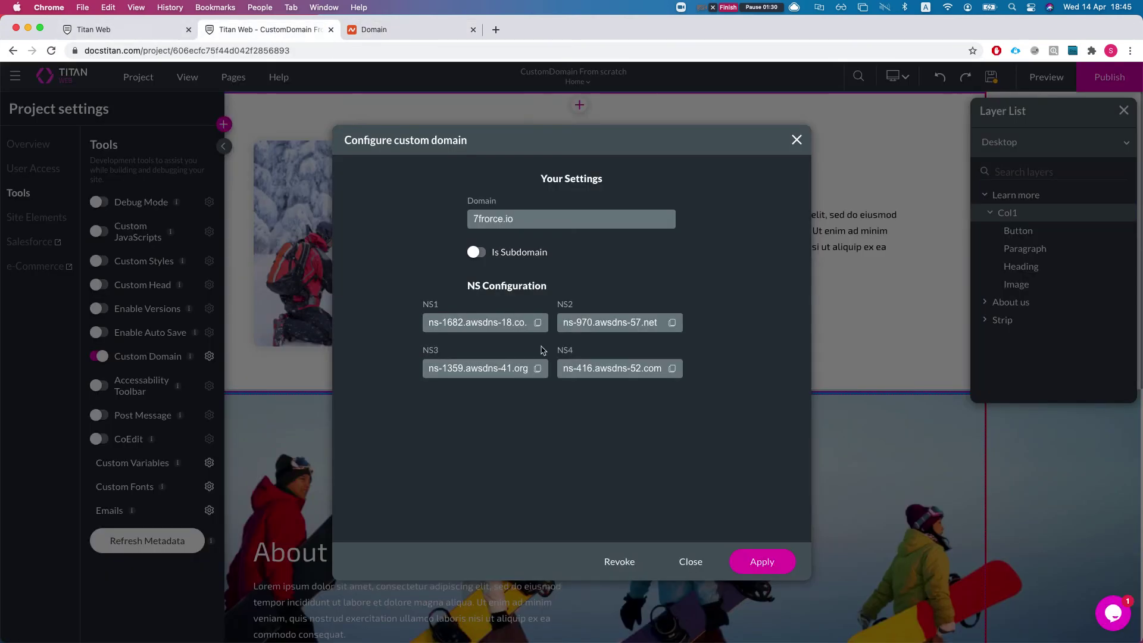
double_click(479, 322)
left_click(622, 323)
double_click(622, 322)
left_click(500, 369)
double_click(653, 369)
left_click(385, 33)
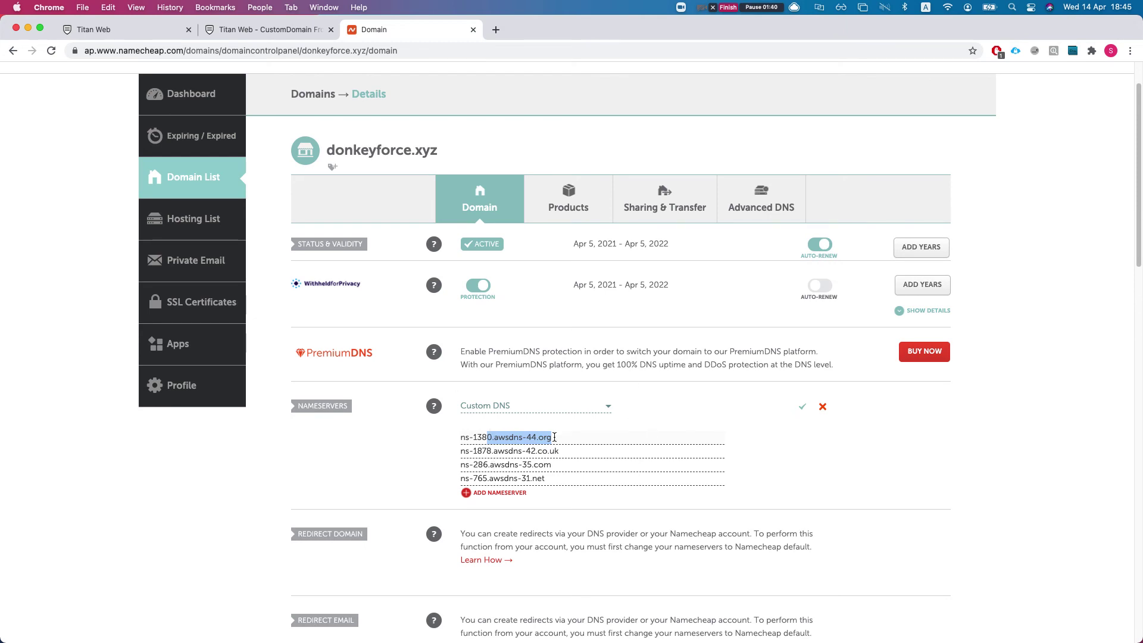
left_click(269, 29)
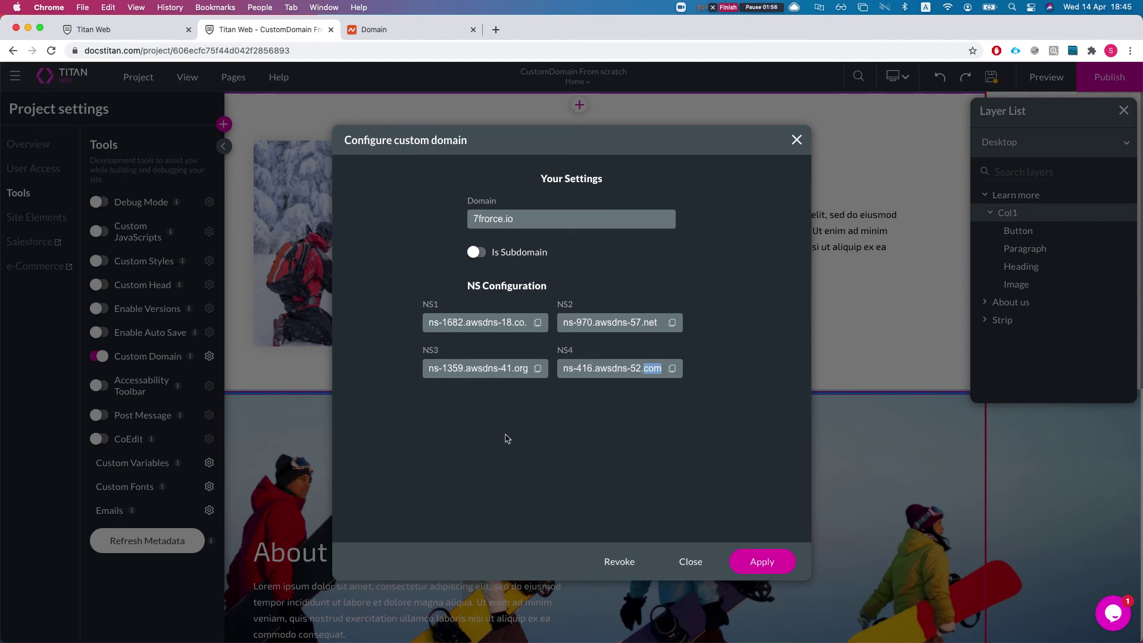
left_click(506, 460)
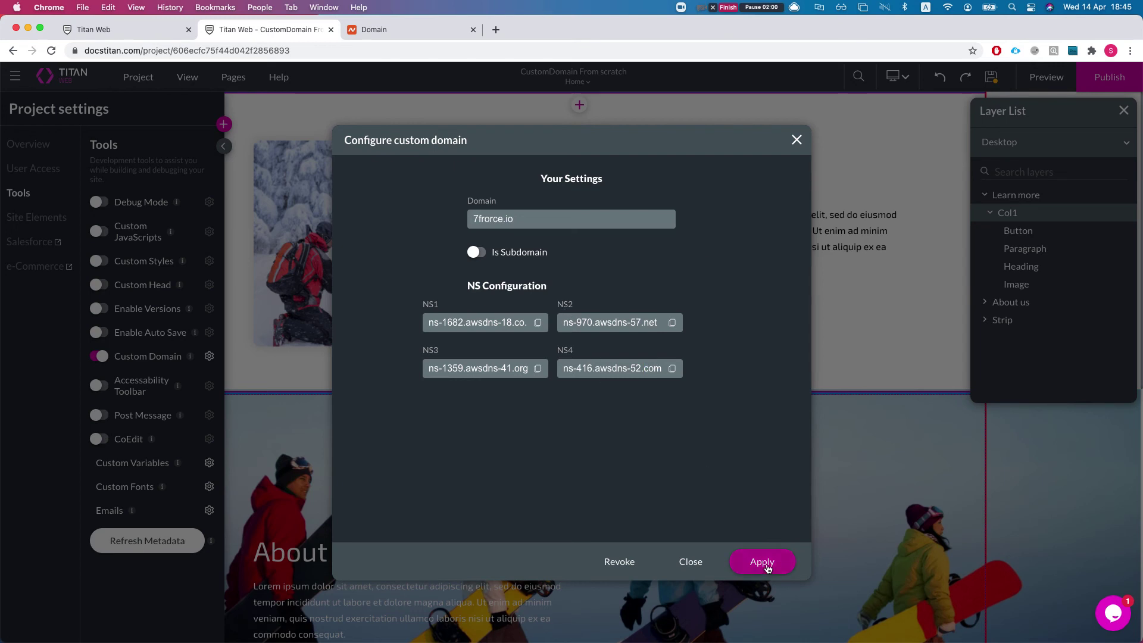
left_click(766, 572)
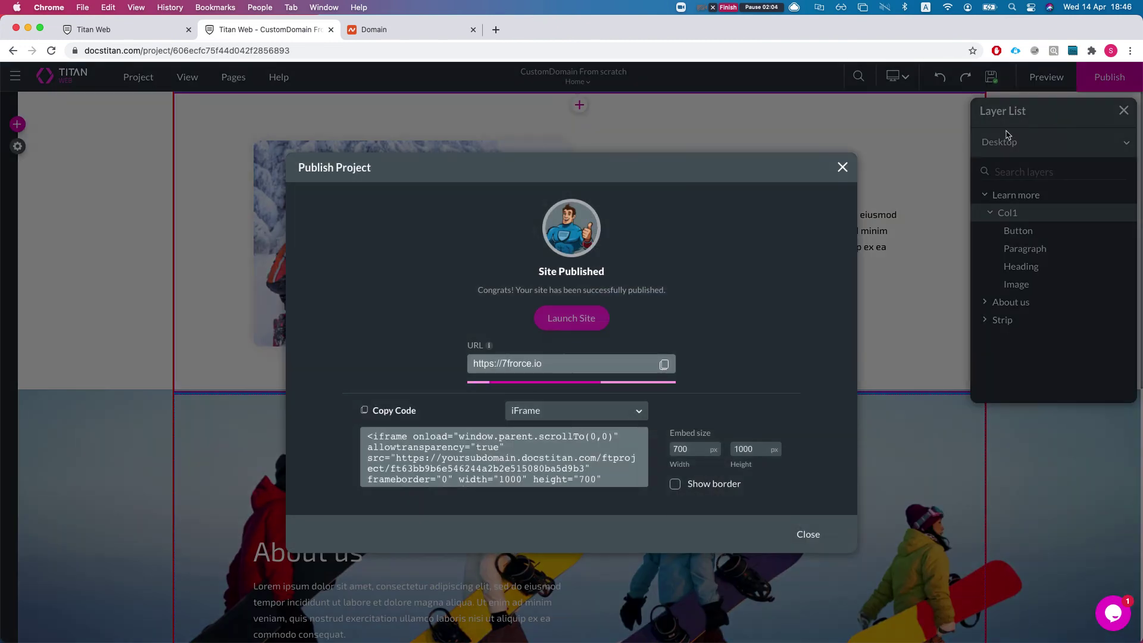
mouse_move(560, 365)
left_mouse_down()
mouse_move(470, 365)
mouse_move(558, 359)
left_mouse_up()
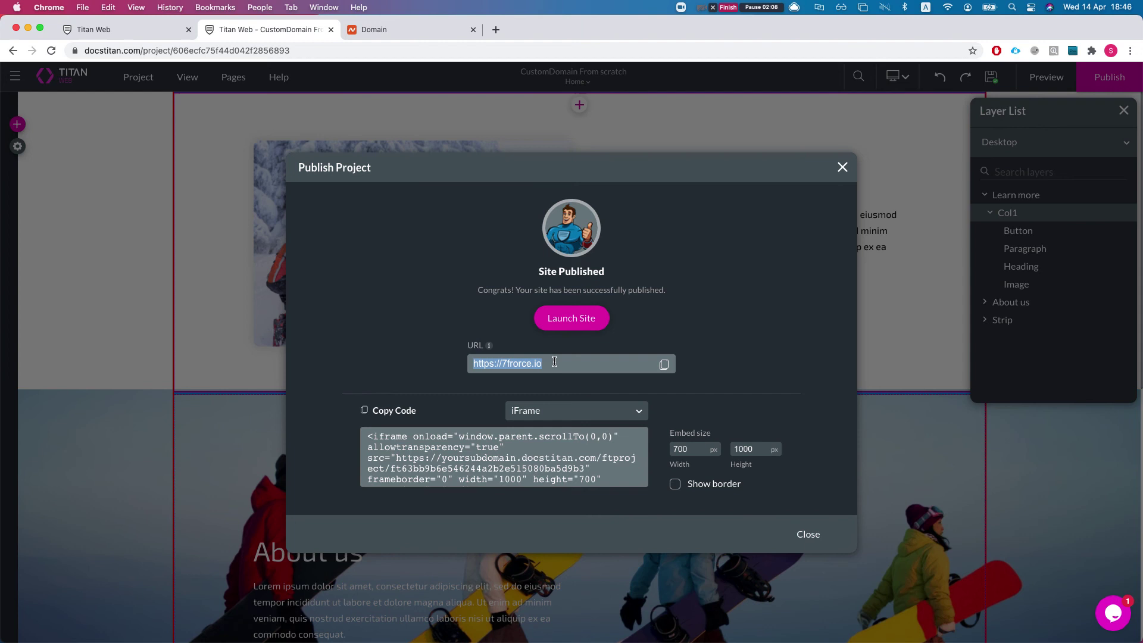
left_click(842, 167)
- Reopen the Custom Domain configuration under Tools and apply it with Is Subdomain left off
left_click(18, 146)
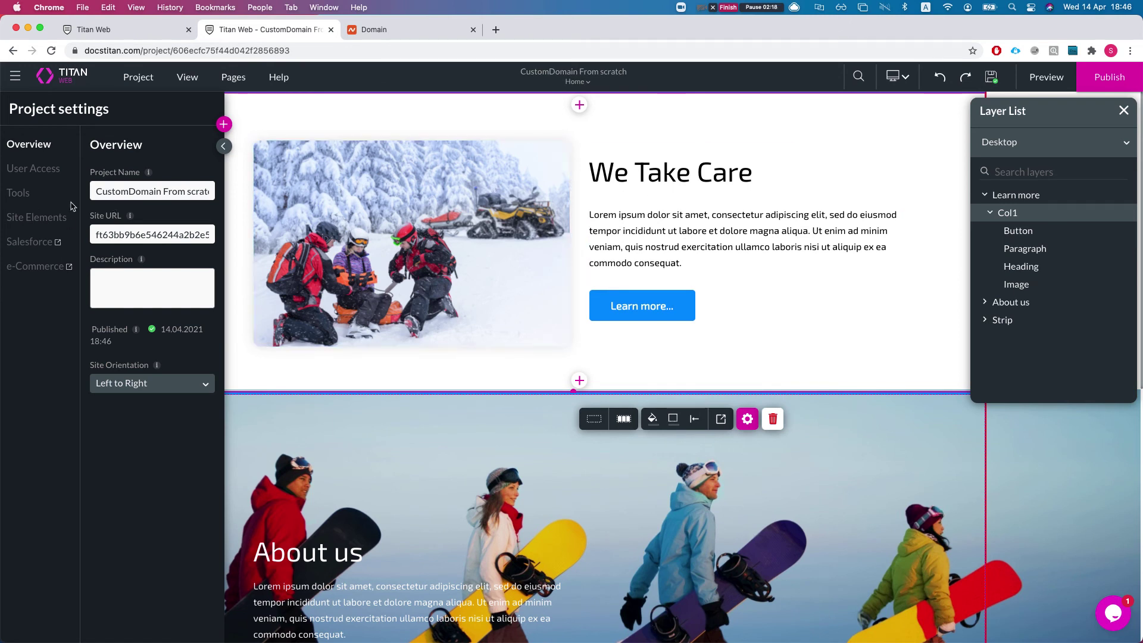
left_click(20, 197)
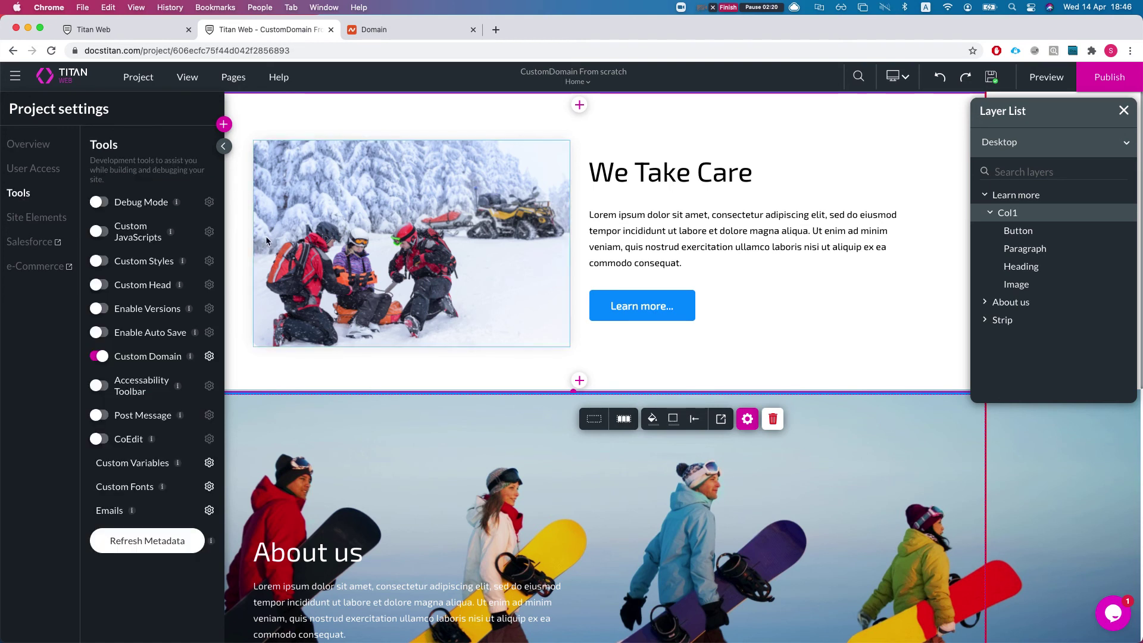
left_click(209, 357)
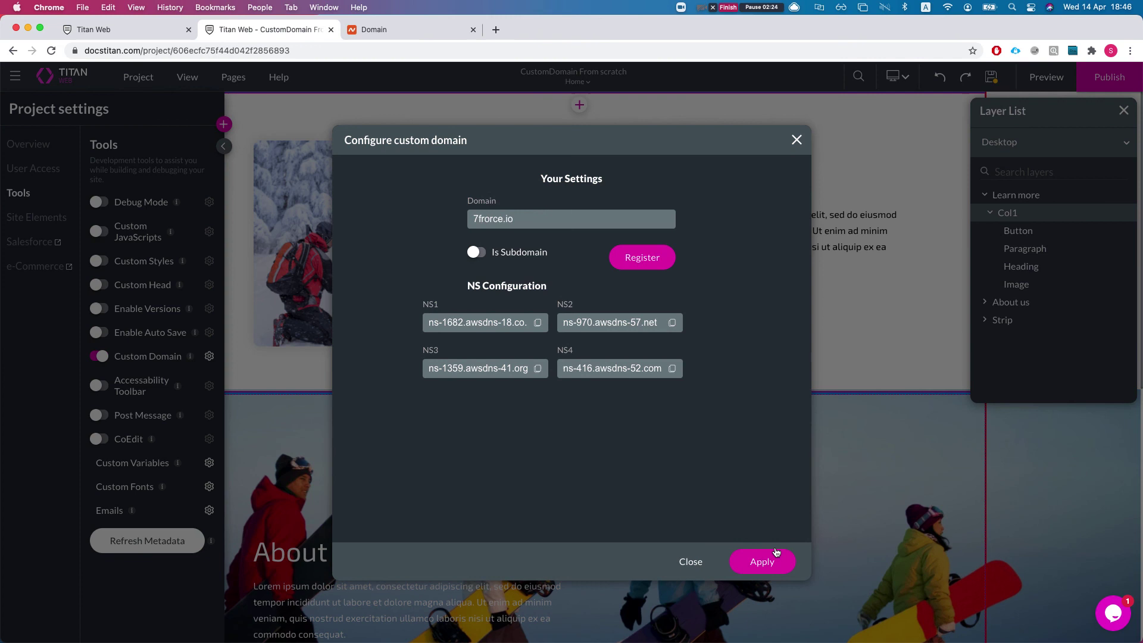
left_click(759, 558)
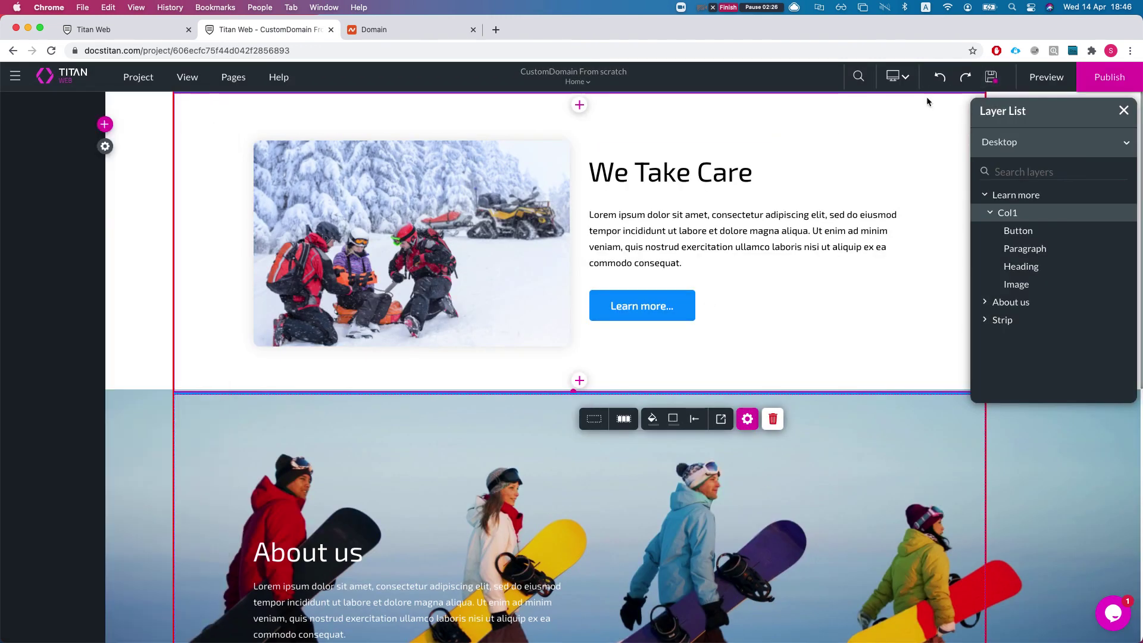
- Close the first project's tab, compare donkeyforce.xyz's name servers with Namecheap's, and close the dialog
middle_click(248, 32)
left_click(147, 33)
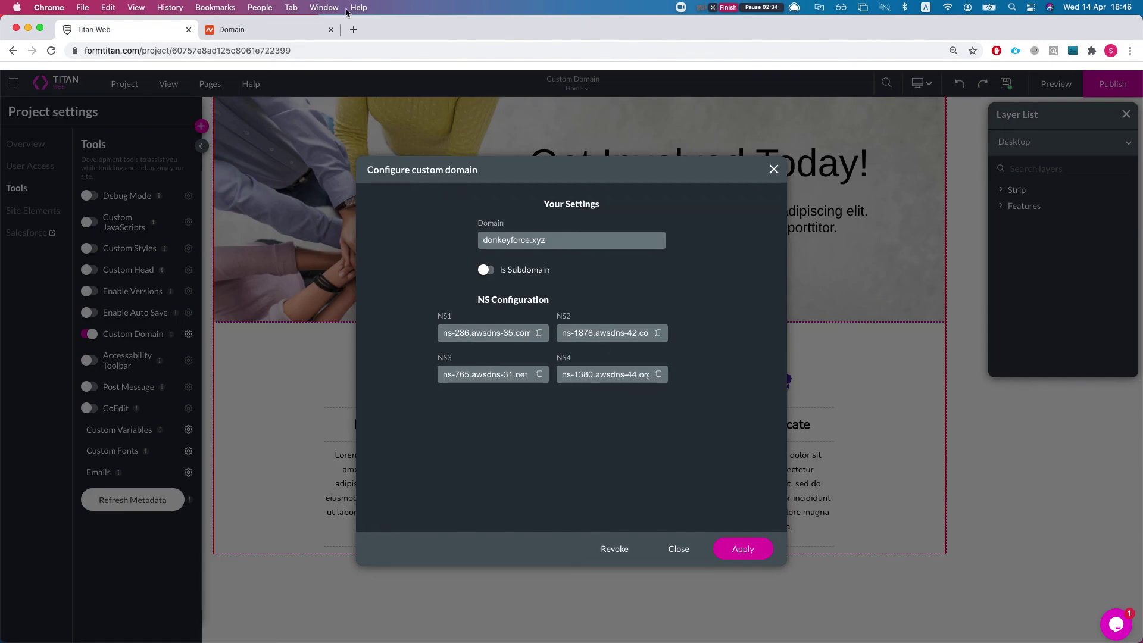
left_click(256, 29)
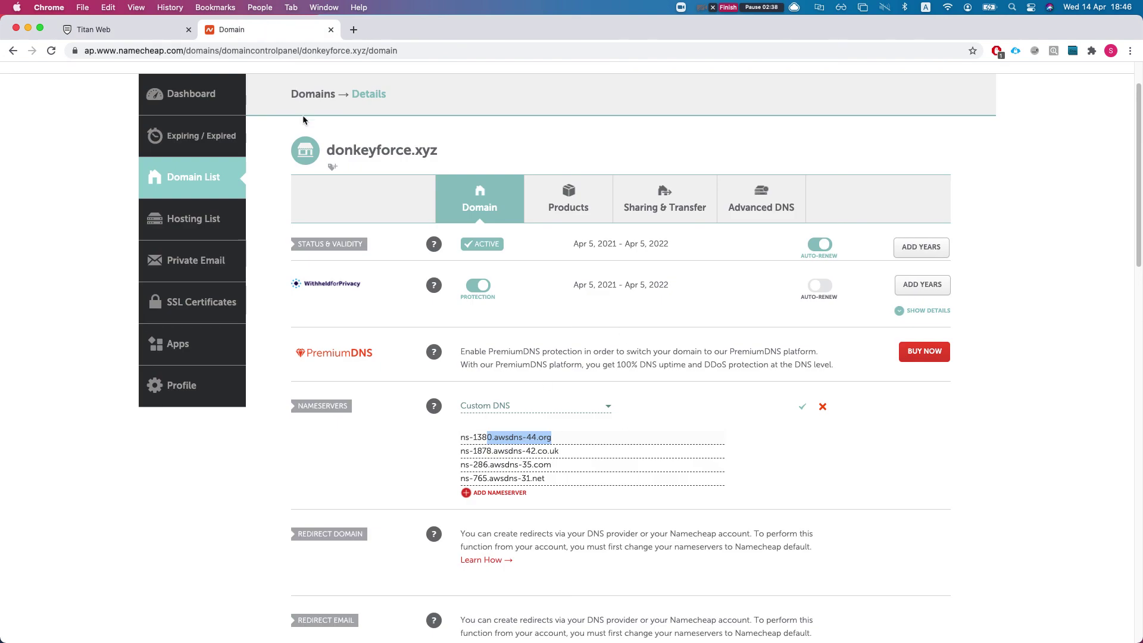
left_click(111, 33)
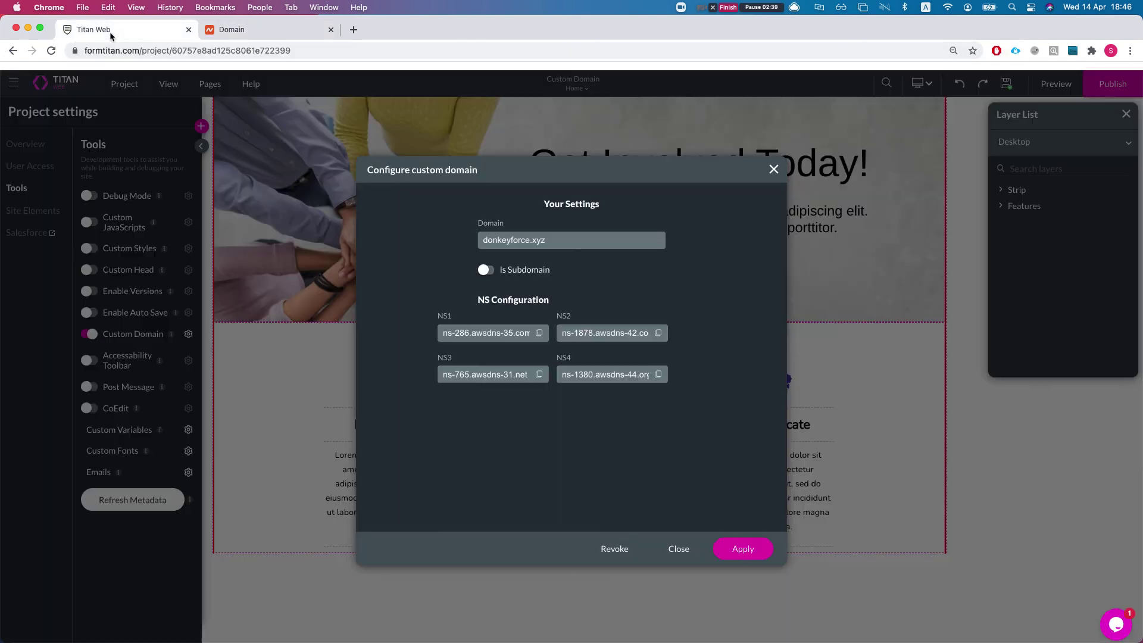
left_click(773, 169)
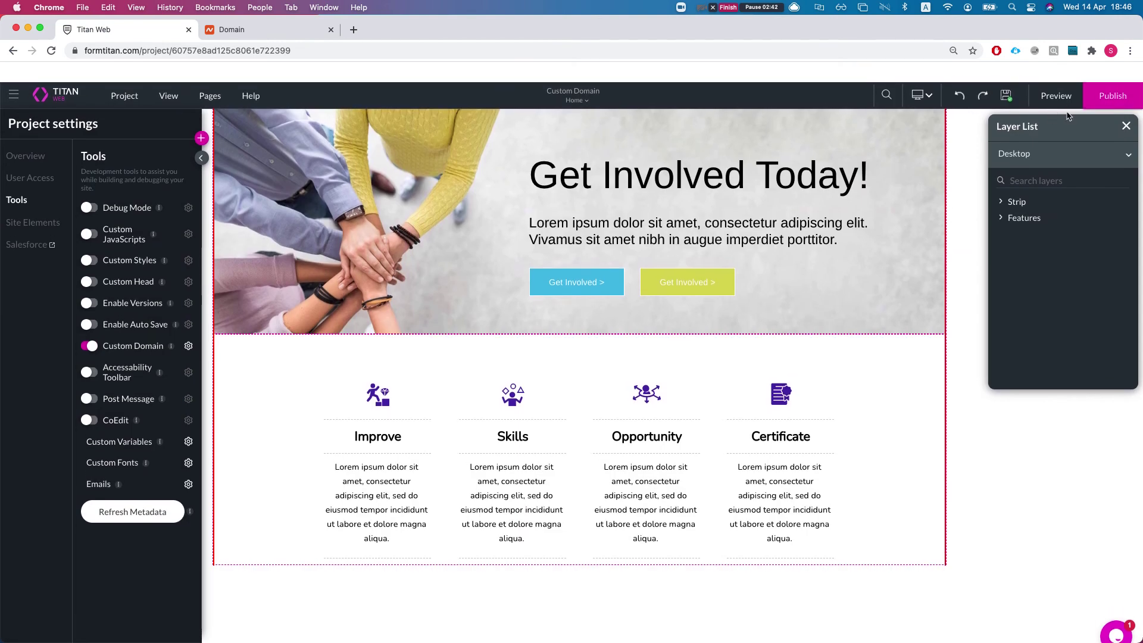
- Publish and launch the live site, checking its secure connection details
left_click(1113, 94)
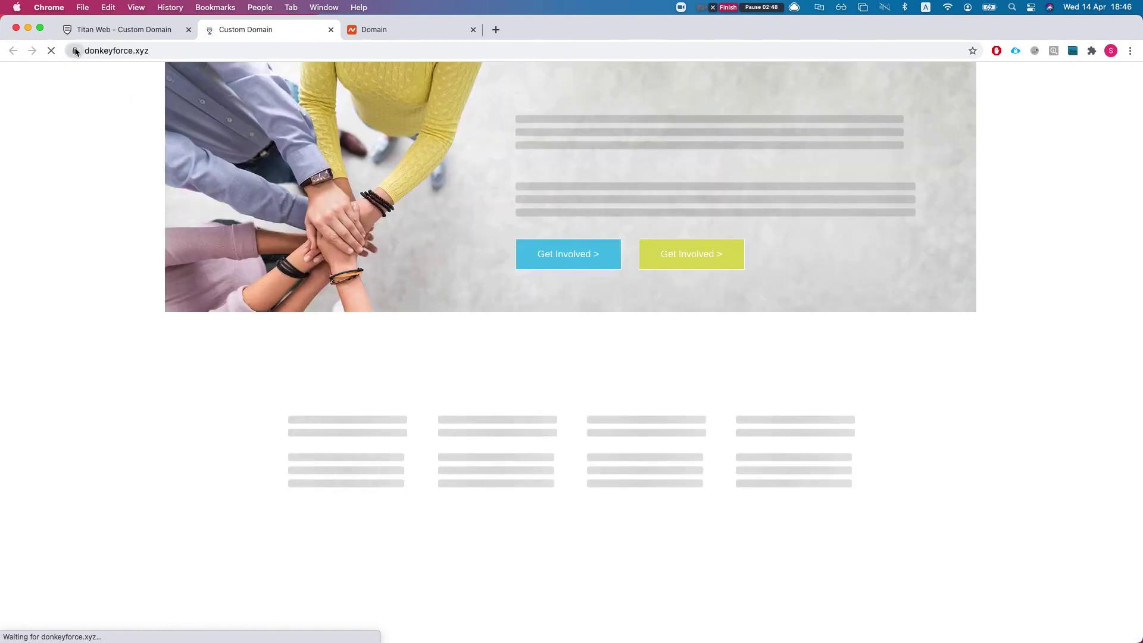
left_click(75, 51)
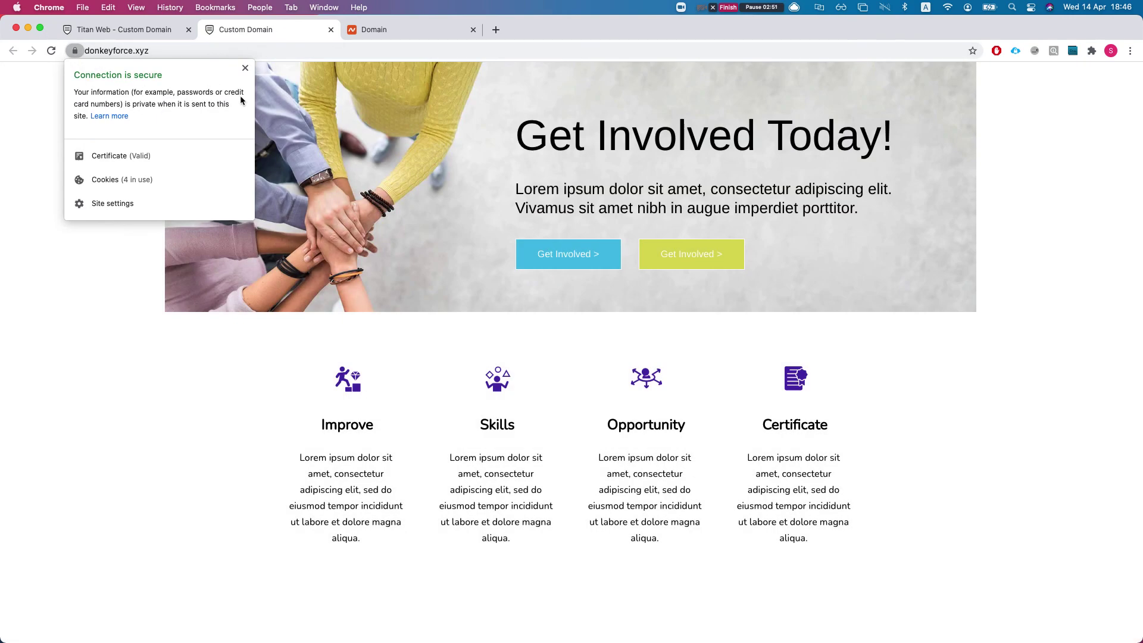
left_click(244, 68)
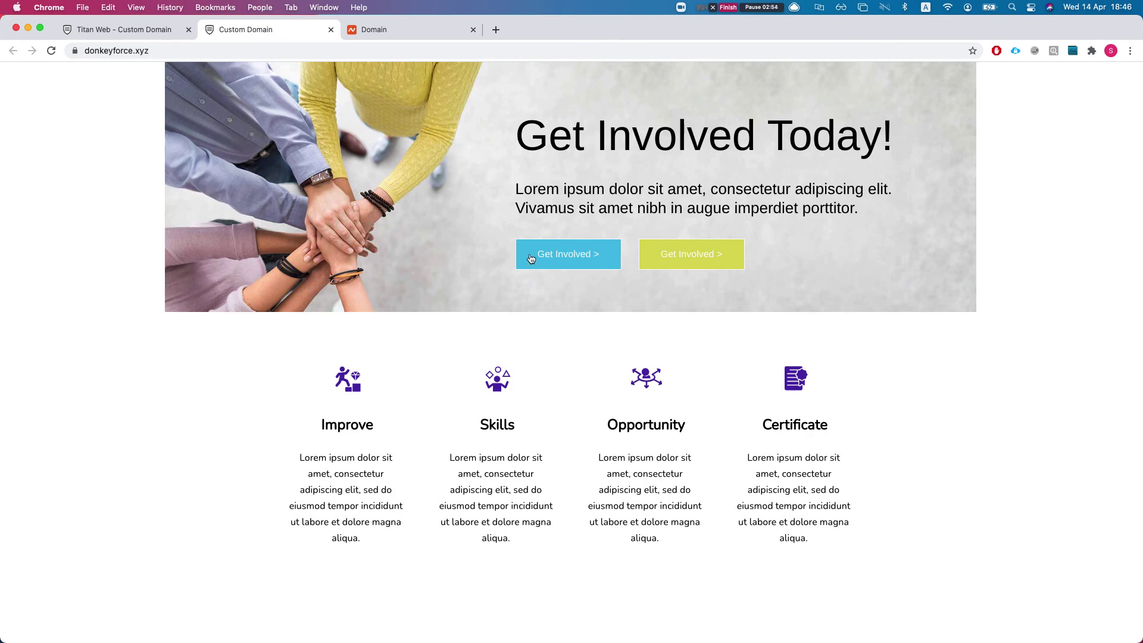
- Browse the live site through the Get Involved and Read more links, checking the https address
left_click(562, 262)
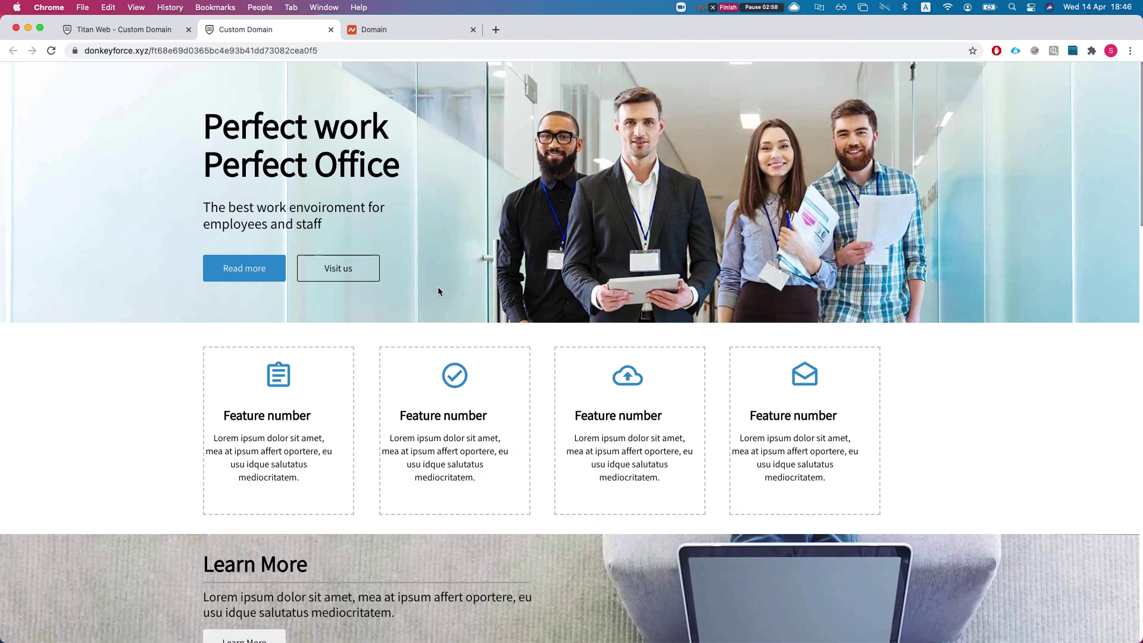
left_click(172, 50)
left_click(171, 50)
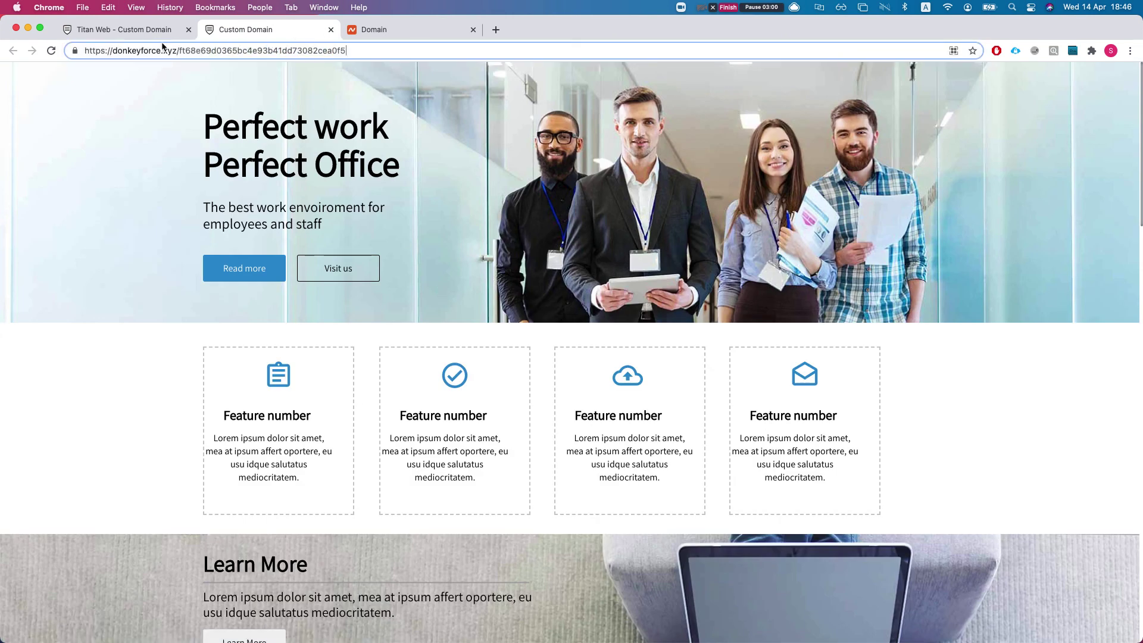
left_click(97, 123)
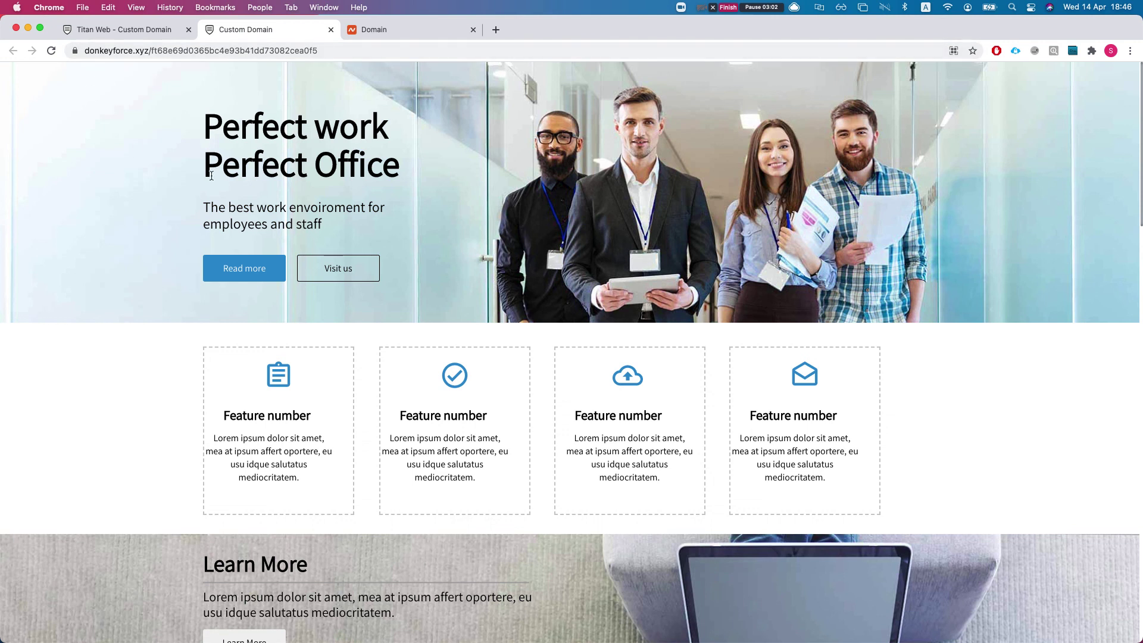
left_click(232, 257)
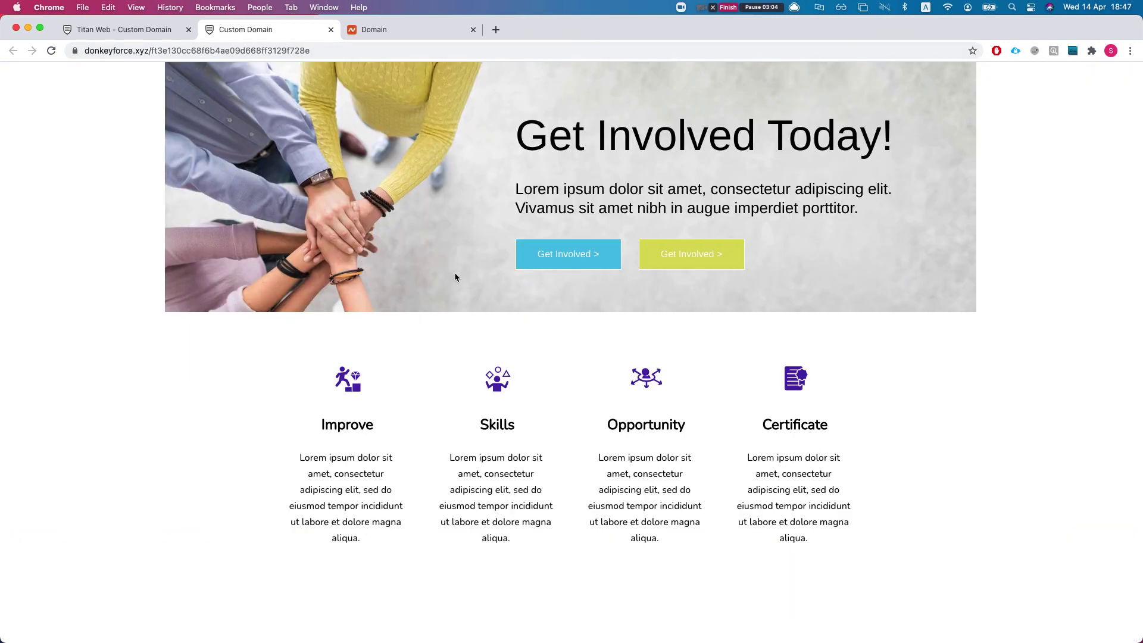